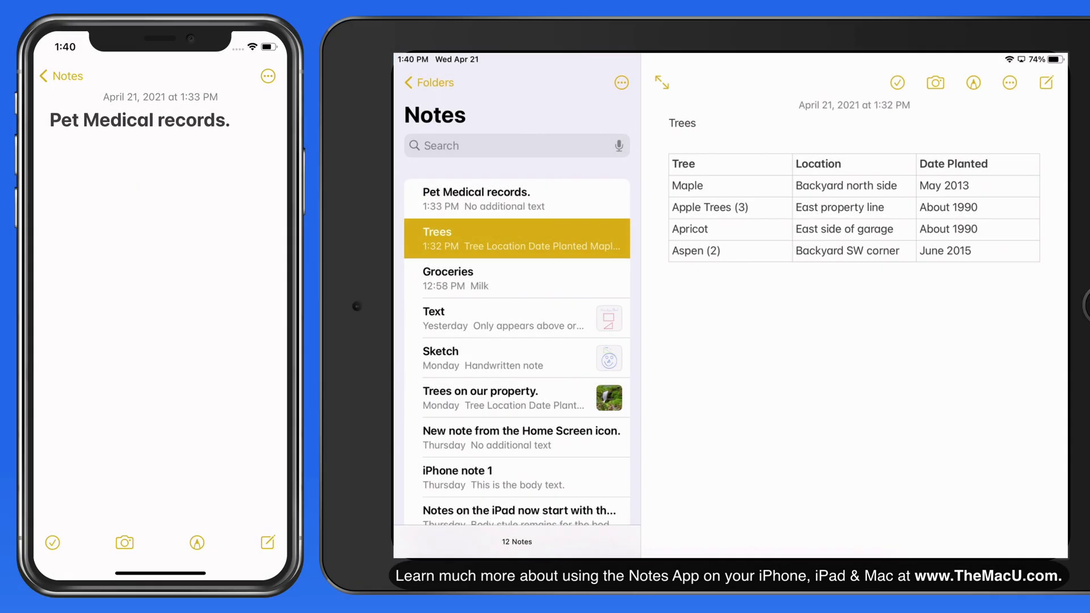
Take a new camera photo of a water bottle and insert it below the Trees table
{"action": "left_click", "coordinate": [935, 83]}
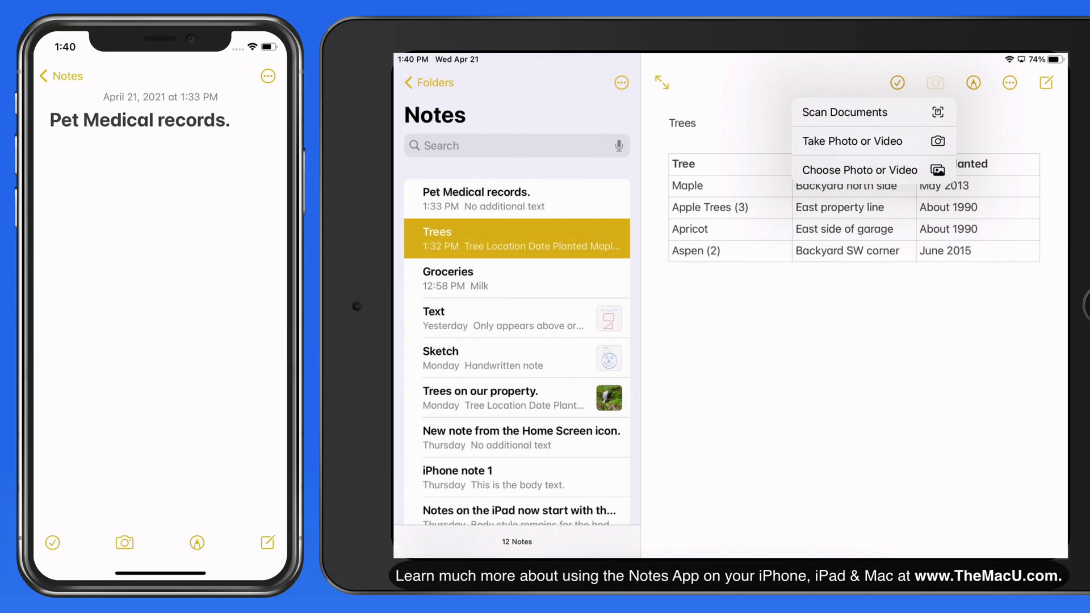
{"action": "left_click", "coordinate": [852, 141]}
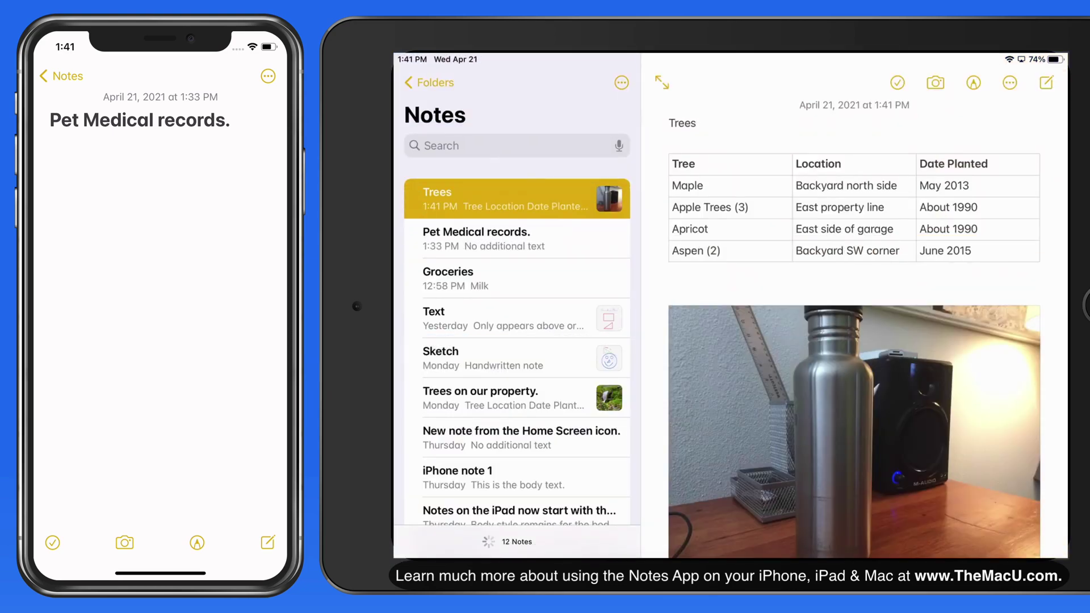
{"action": "scroll", "coordinate": [853, 341], "scroll_direction": "down", "scroll_amount": 5}
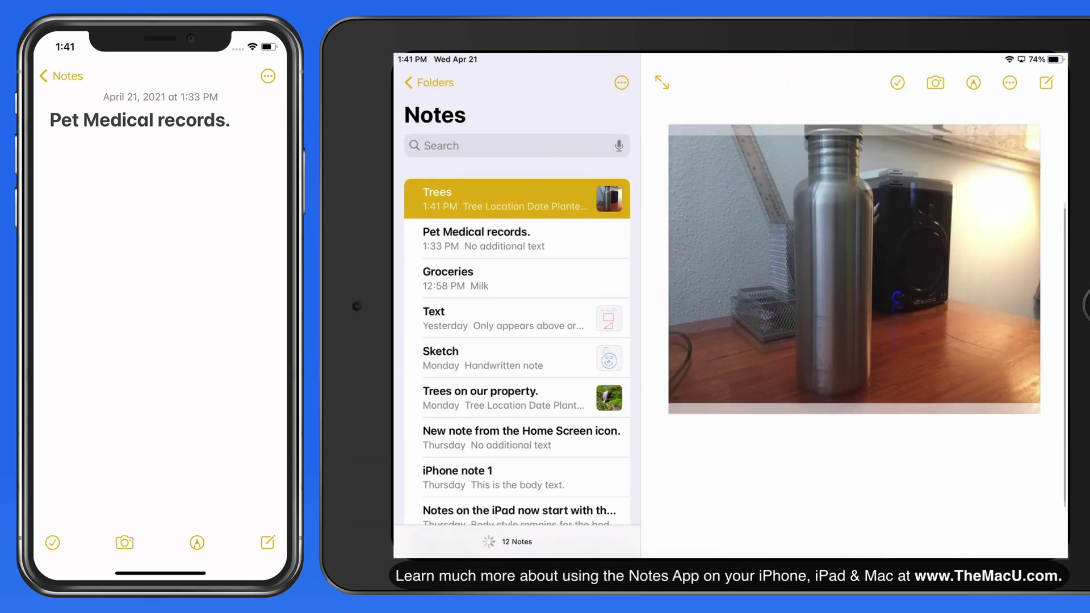
Below the bottle photo, select the two tree pictures from the library, including the red blossoming tree
{"action": "left_click", "coordinate": [851, 465]}
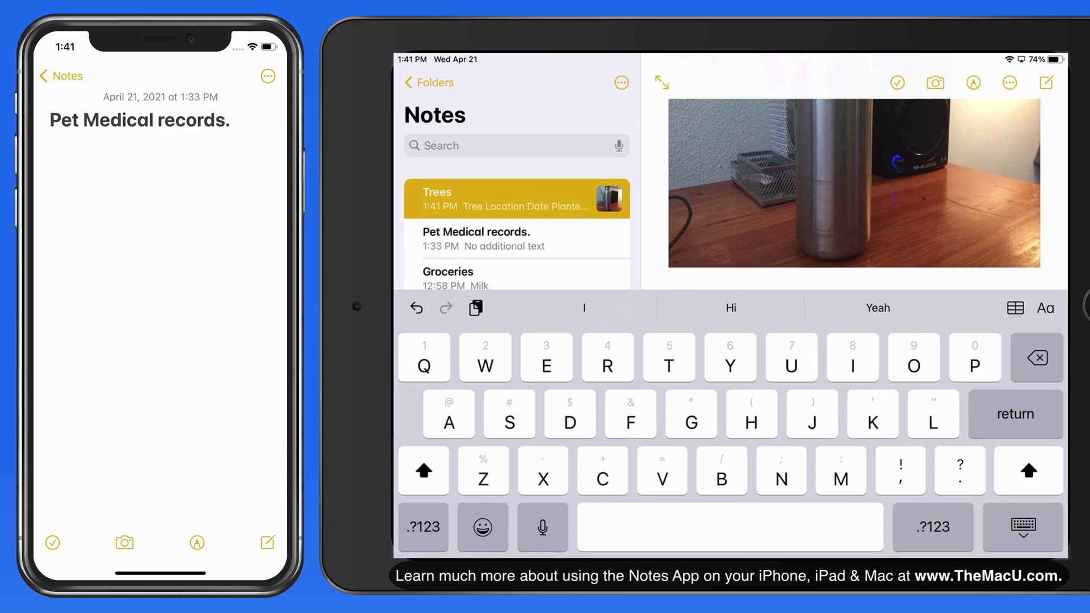
{"action": "left_click", "coordinate": [935, 83]}
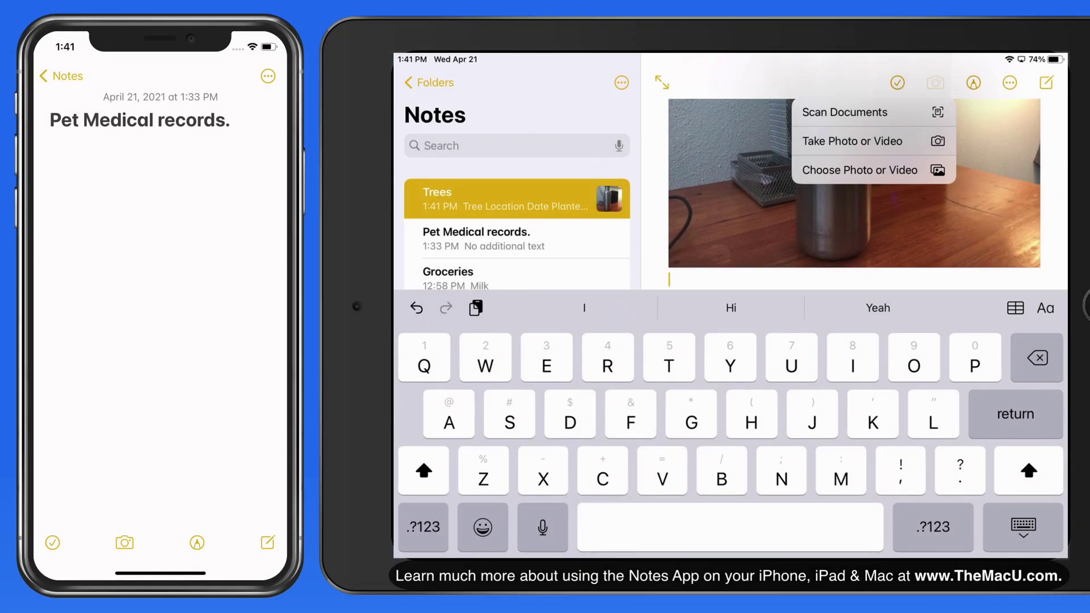
{"action": "left_click", "coordinate": [859, 169]}
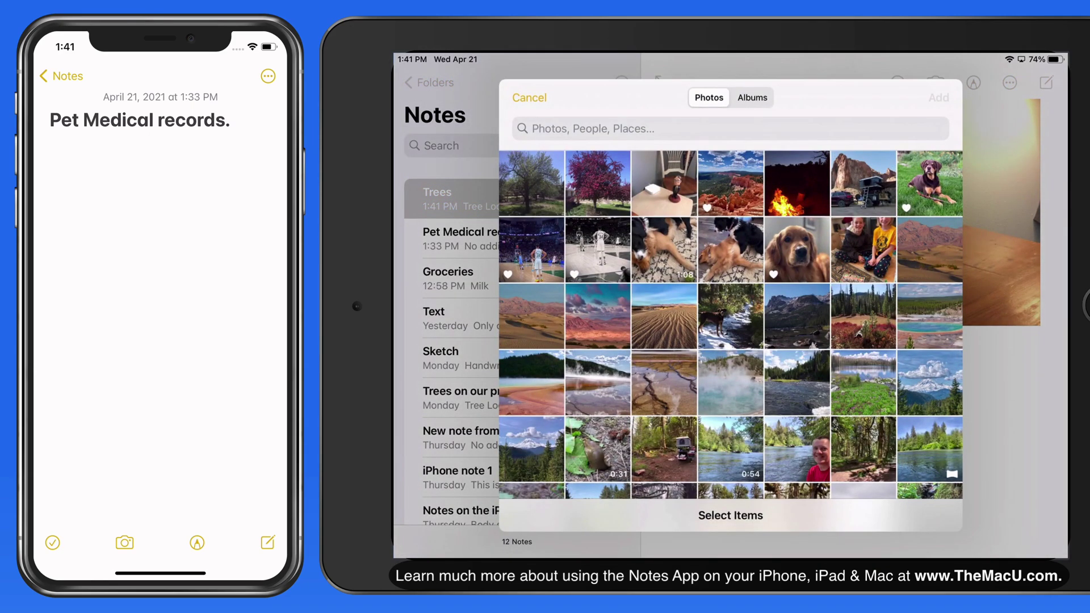
{"action": "scroll", "coordinate": [730, 324], "scroll_direction": "up", "scroll_amount": 15}
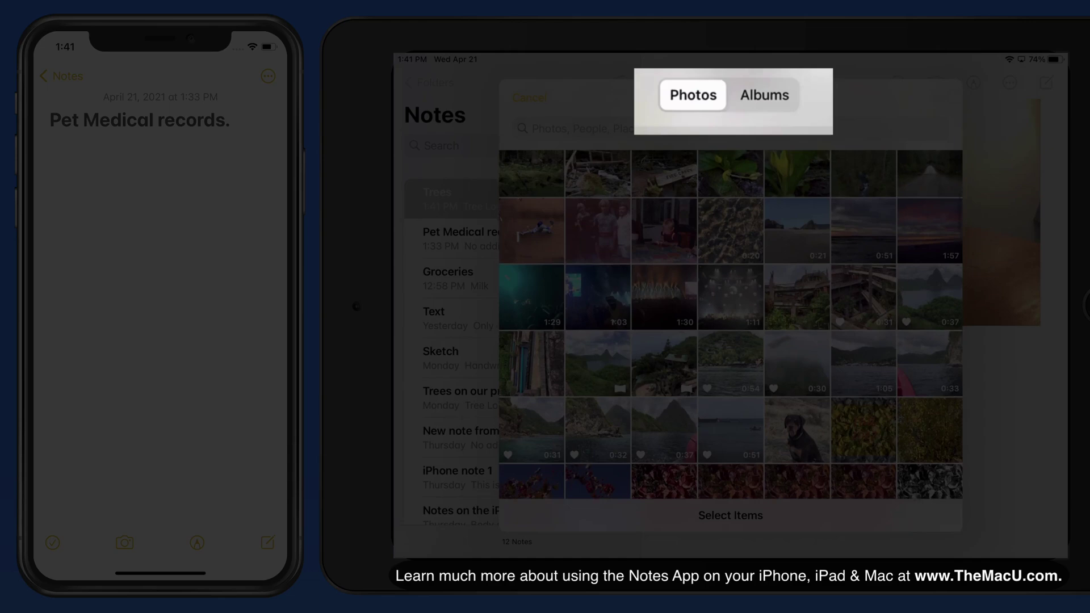
{"action": "scroll", "coordinate": [730, 323], "scroll_direction": "up", "scroll_amount": 10}
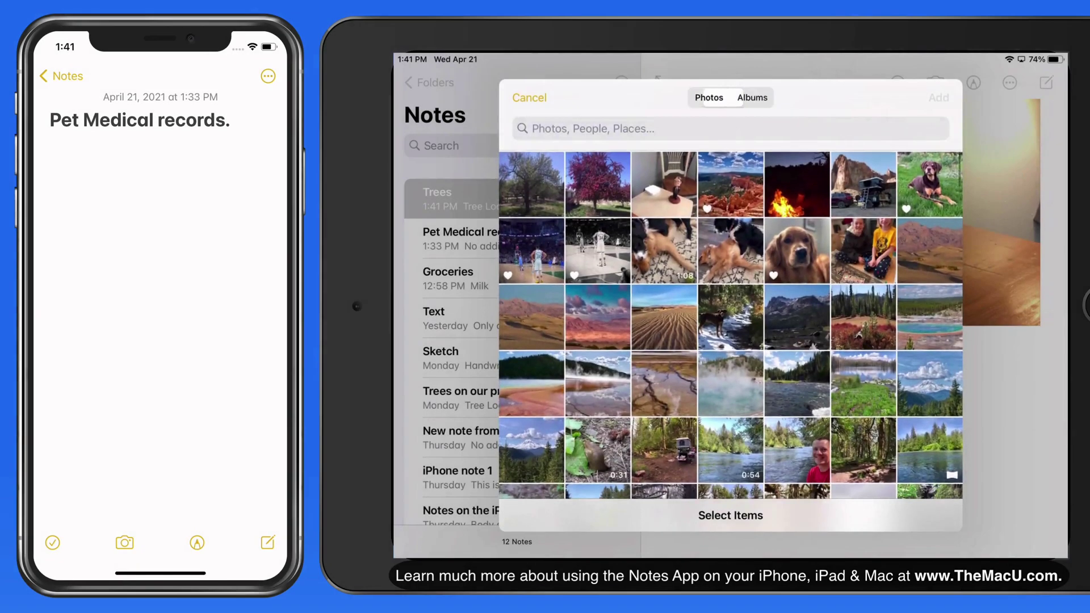
{"action": "left_click", "coordinate": [752, 97]}
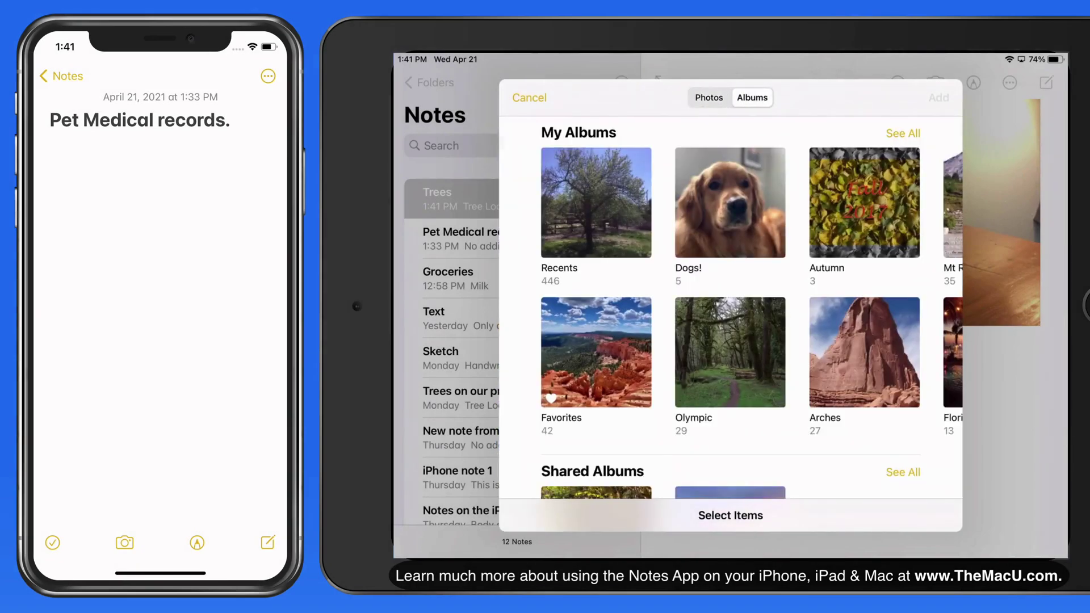
{"action": "scroll", "coordinate": [730, 307], "scroll_direction": "down", "scroll_amount": 10}
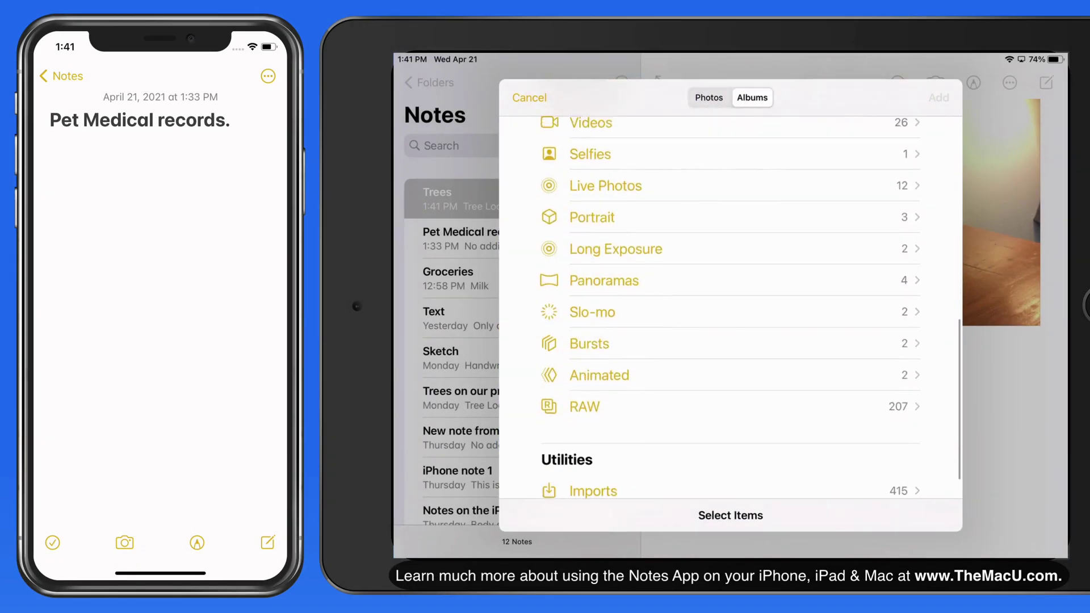
{"action": "scroll", "coordinate": [731, 307], "scroll_direction": "up", "scroll_amount": 15}
{"action": "scroll", "coordinate": [731, 323], "scroll_direction": "down", "scroll_amount": 1}
{"action": "left_click", "coordinate": [709, 97]}
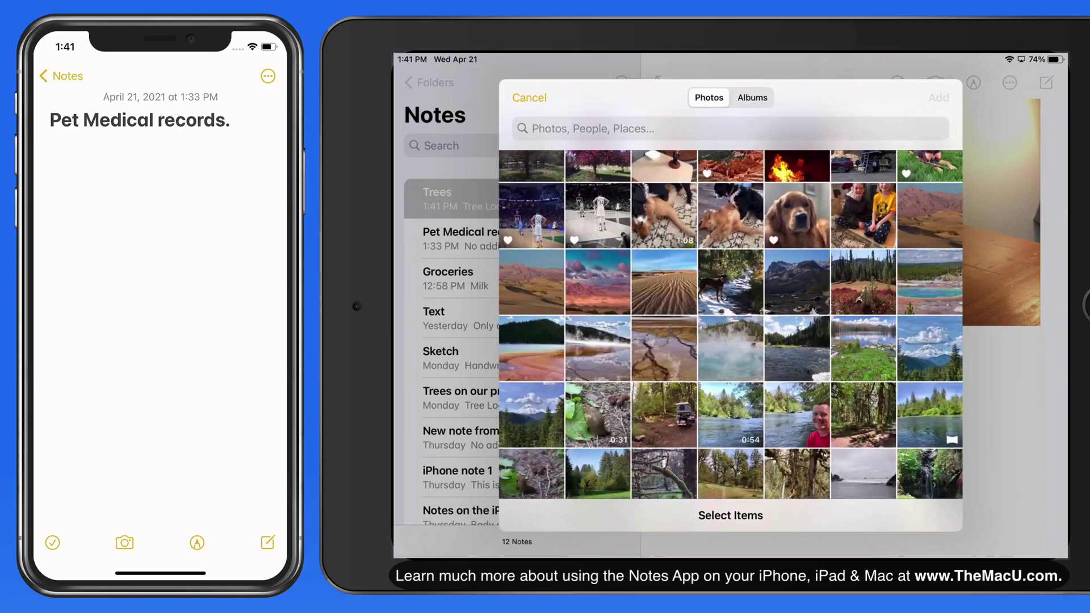
{"action": "left_click", "coordinate": [531, 203]}
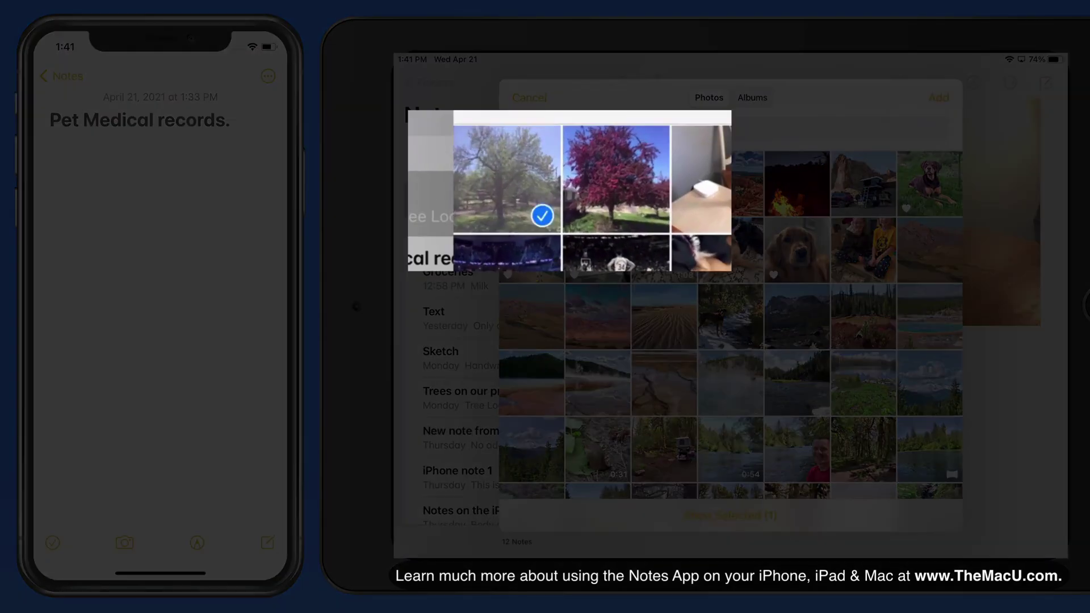
{"action": "left_click", "coordinate": [616, 179]}
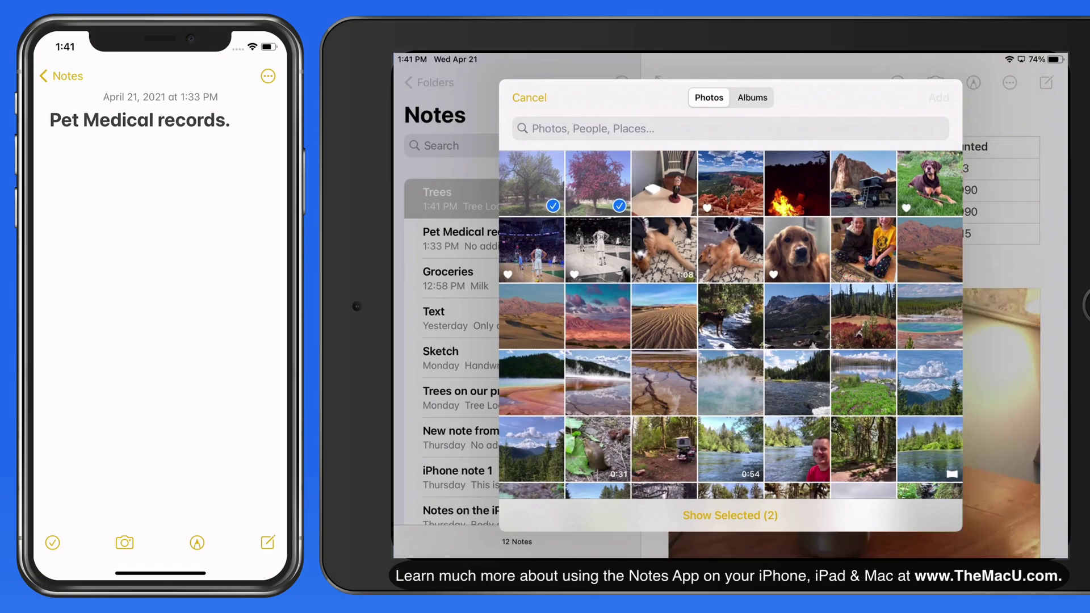
Insert the two selected tree photos into the Trees note
{"action": "left_click", "coordinate": [941, 97]}
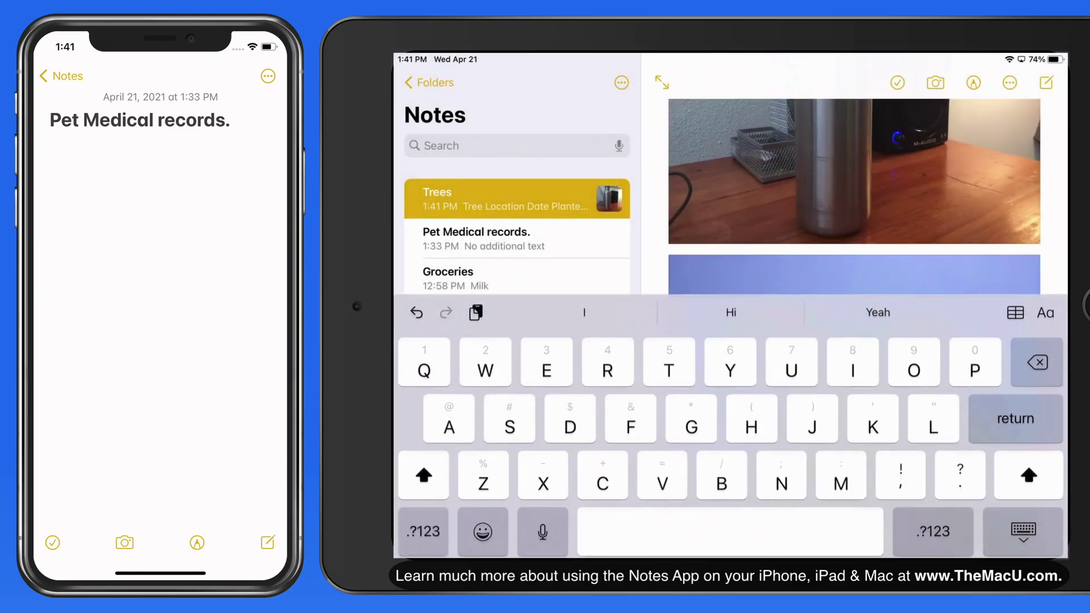
{"action": "left_click", "coordinate": [1024, 531]}
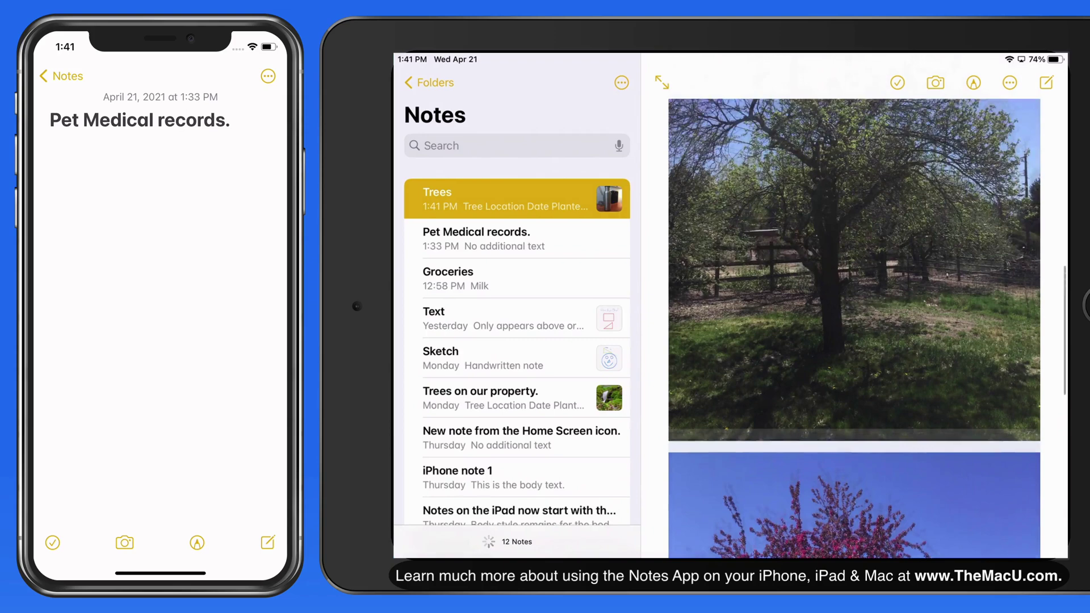
{"action": "scroll", "coordinate": [853, 329], "scroll_direction": "up", "scroll_amount": 5}
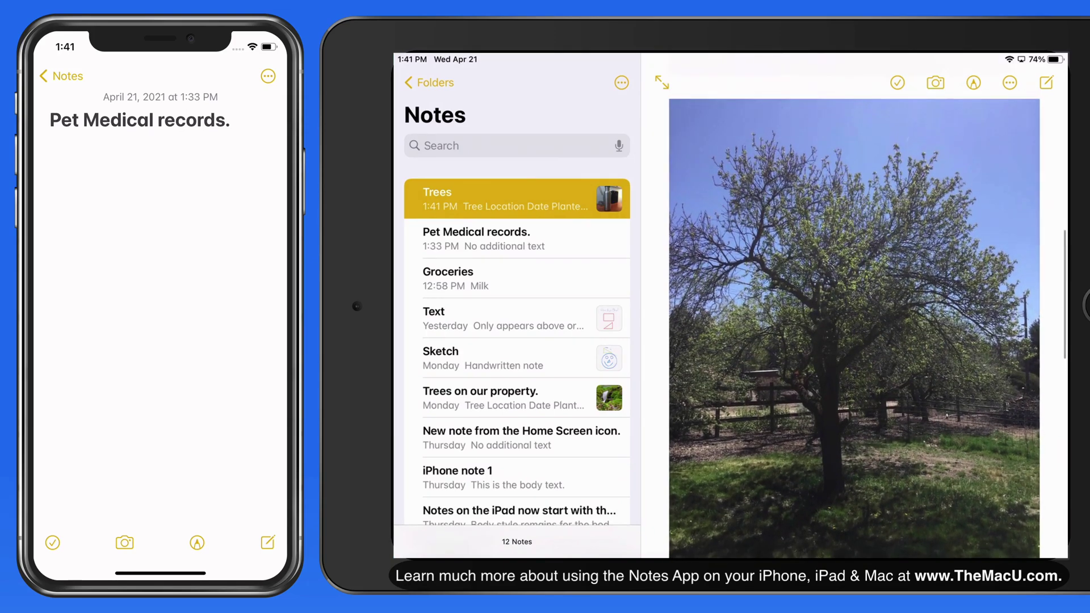
Delete the water bottle photo from the Trees note
{"action": "right_click", "coordinate": [853, 329]}
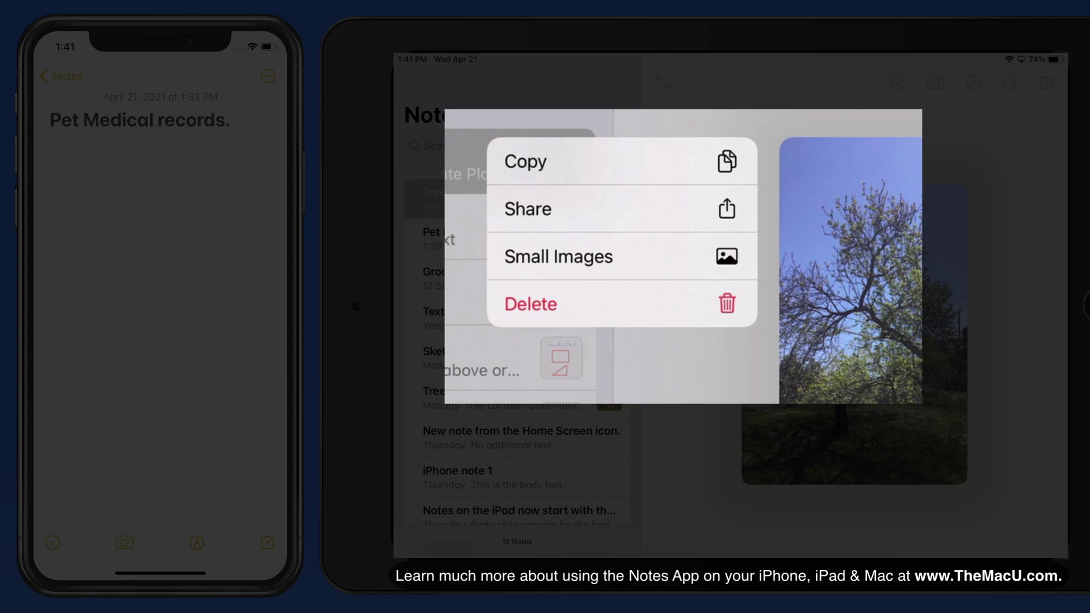
{"action": "key", "text": "Escape"}
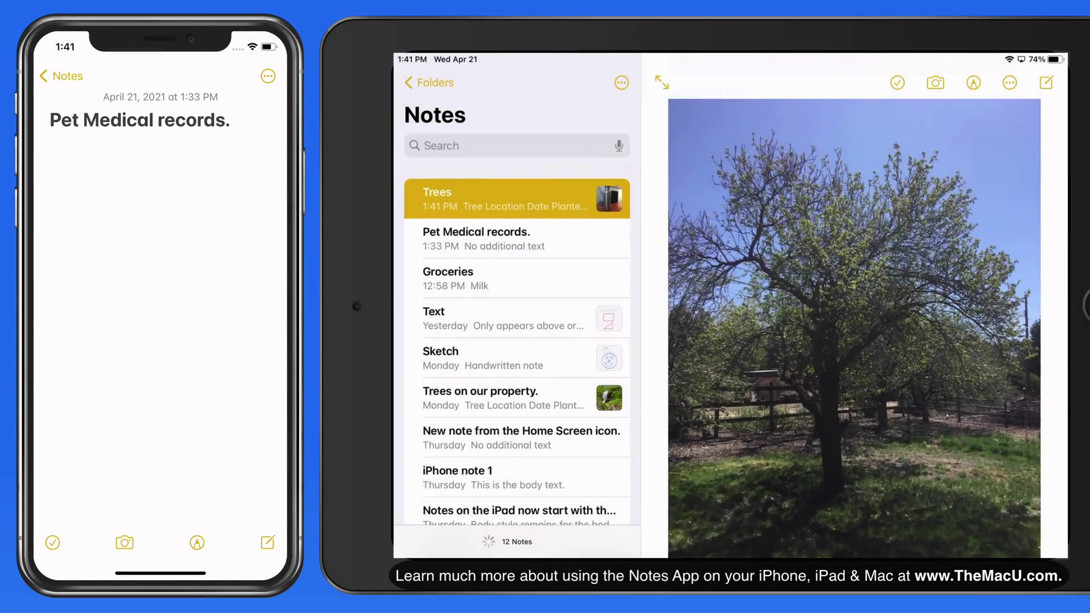
{"action": "scroll", "coordinate": [854, 328], "scroll_direction": "up", "scroll_amount": 5}
{"action": "scroll", "coordinate": [853, 329], "scroll_direction": "up", "scroll_amount": 5}
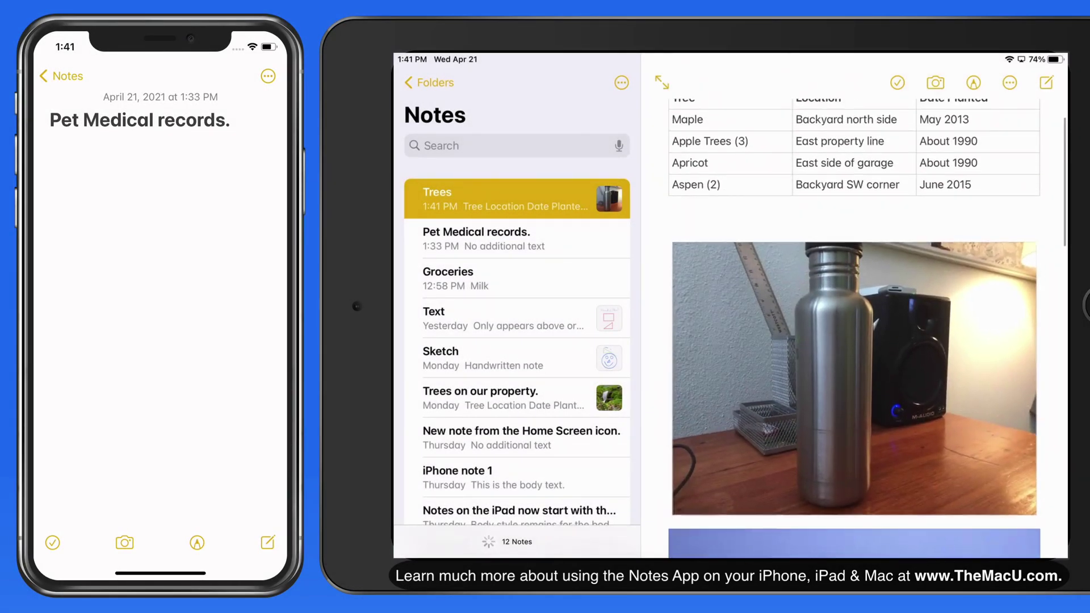
{"action": "right_click", "coordinate": [853, 364]}
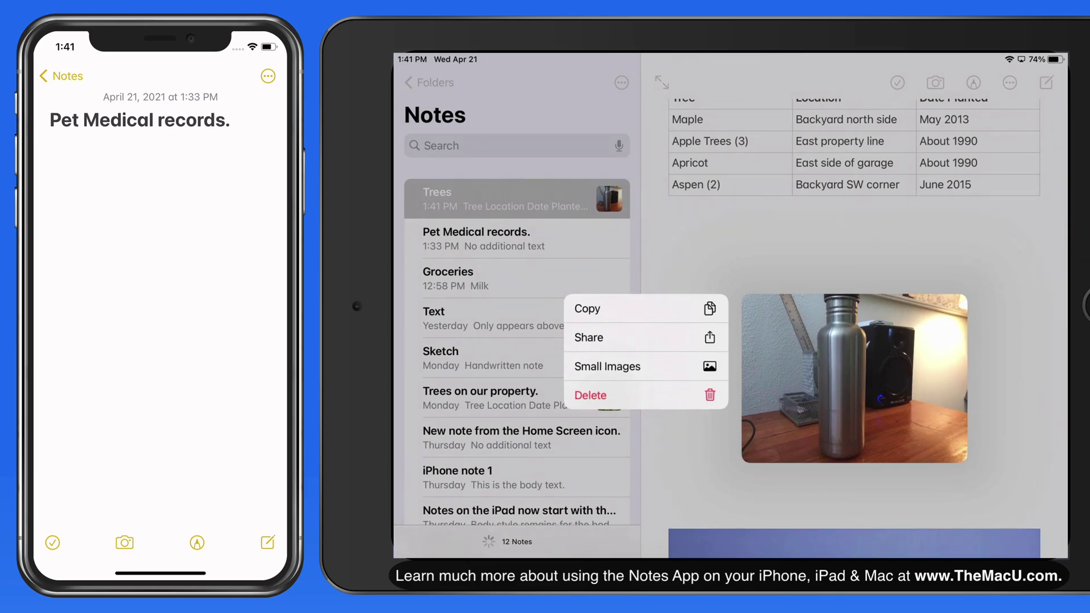
{"action": "left_click", "coordinate": [590, 395]}
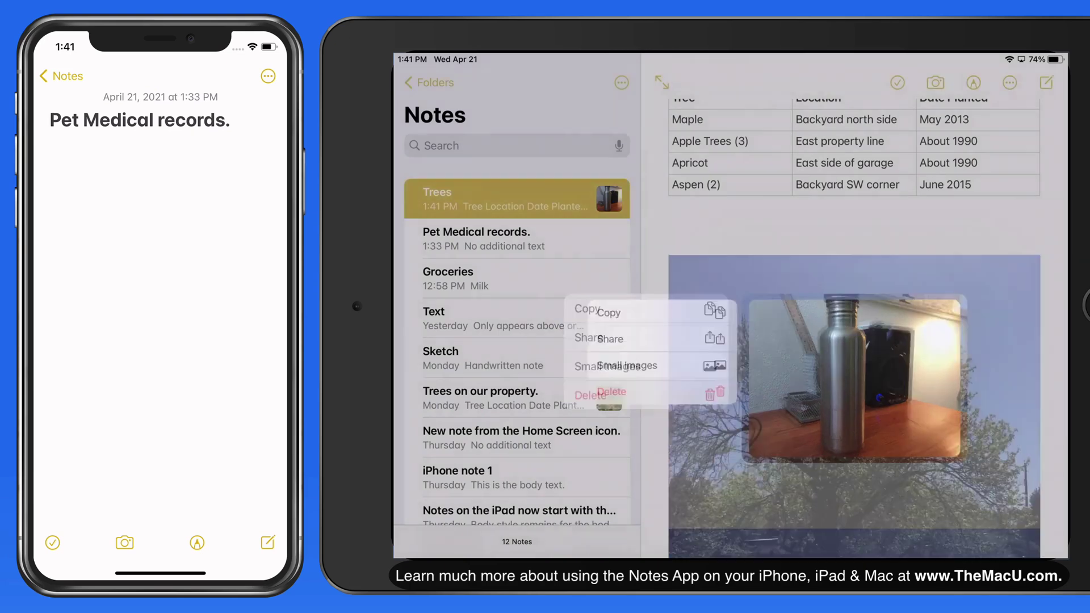
Show the remaining tree photos as small images
{"action": "scroll", "coordinate": [854, 363], "scroll_direction": "down", "scroll_amount": 3}
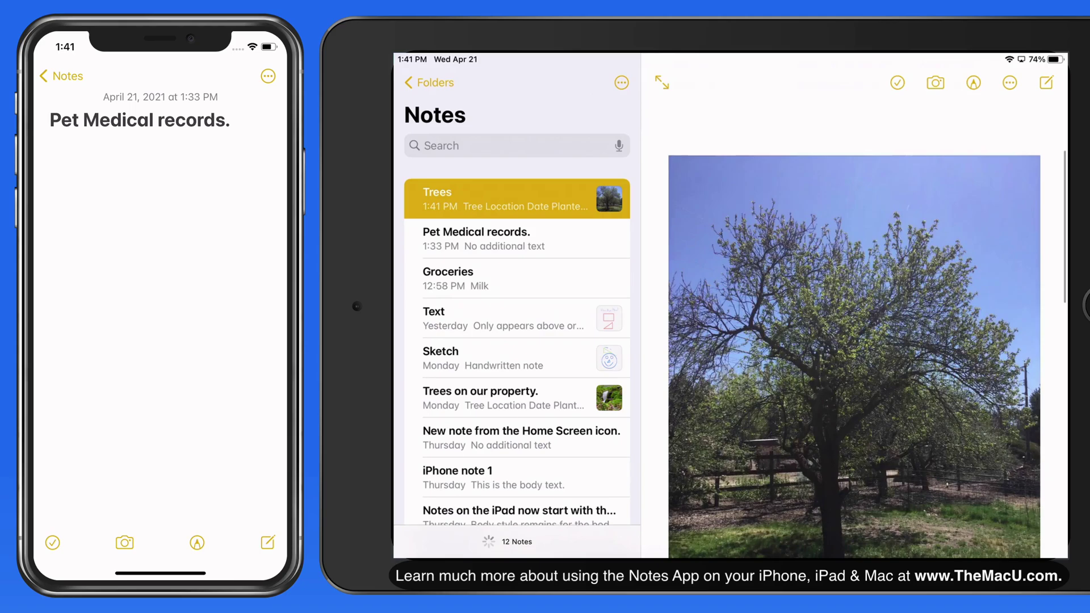
{"action": "scroll", "coordinate": [853, 329], "scroll_direction": "down", "scroll_amount": 5}
{"action": "right_click", "coordinate": [854, 330]}
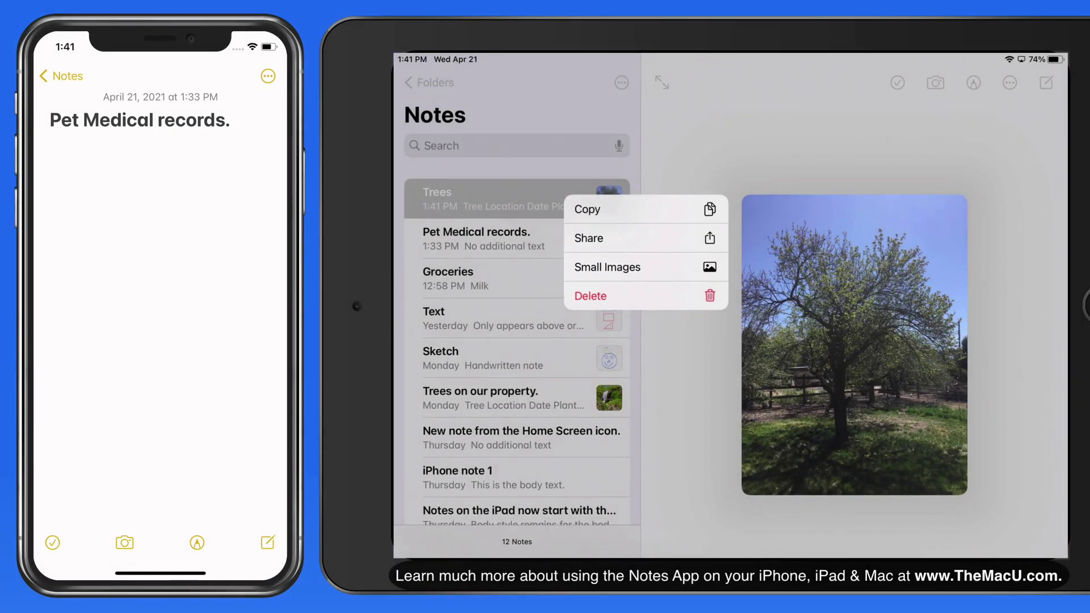
{"action": "left_click", "coordinate": [608, 267]}
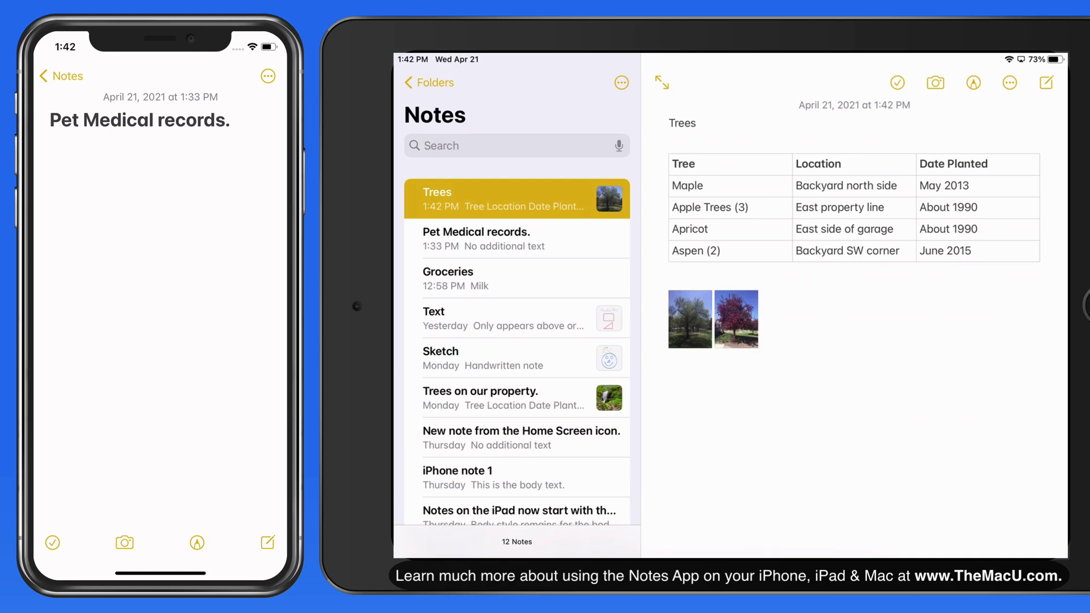
Mark up the first tree photo with the text 'Apple trees east side' along its bottom
{"action": "left_click", "coordinate": [690, 319]}
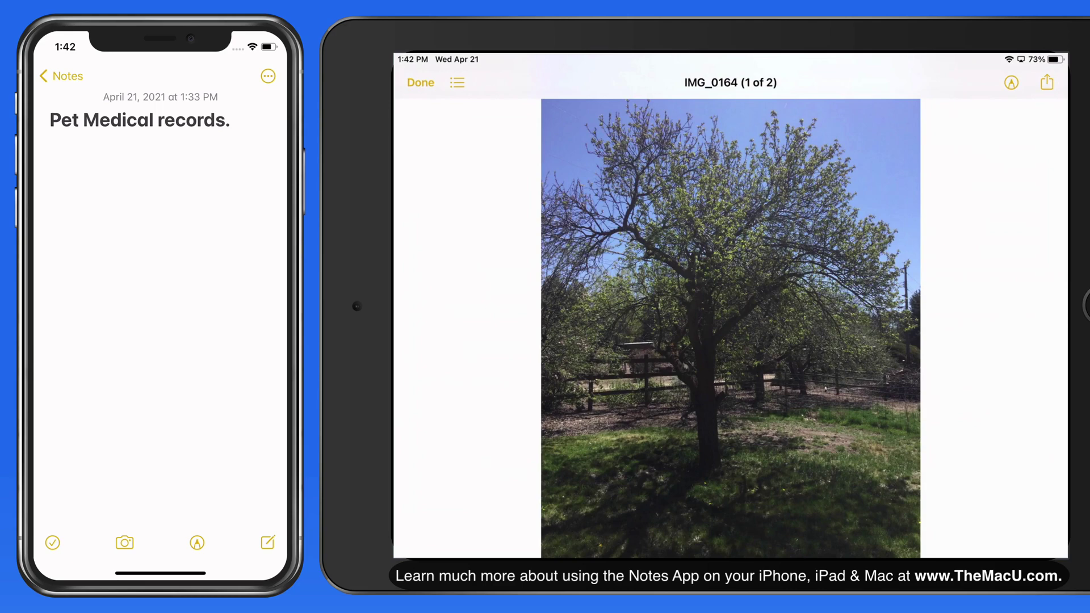
{"action": "left_click_drag", "start_coordinate": [823, 318], "coordinate": [625, 317]}
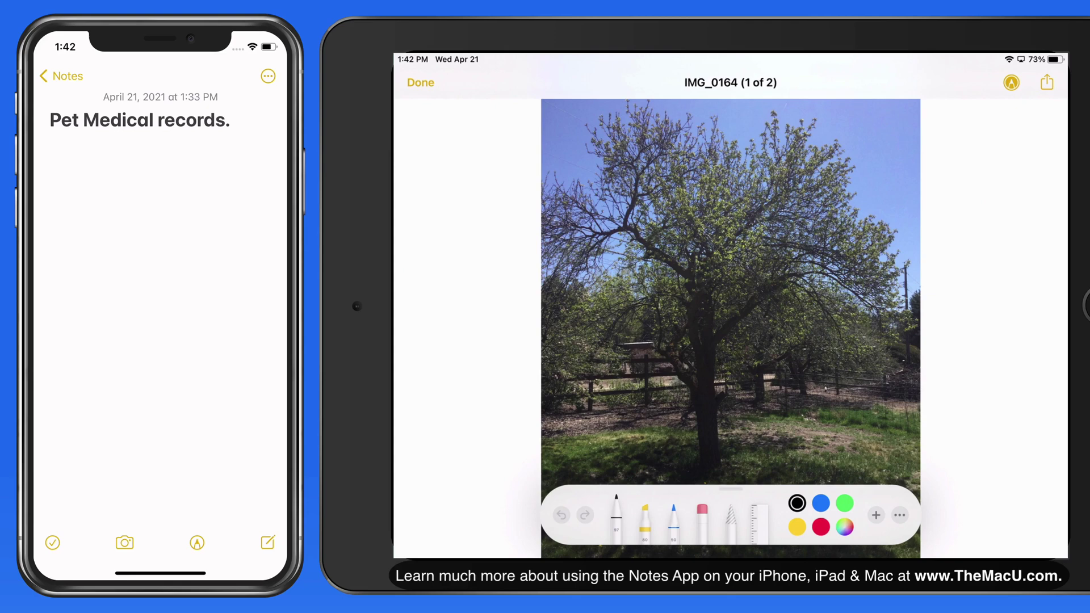
{"action": "left_click", "coordinate": [876, 515]}
{"action": "left_click", "coordinate": [862, 406]}
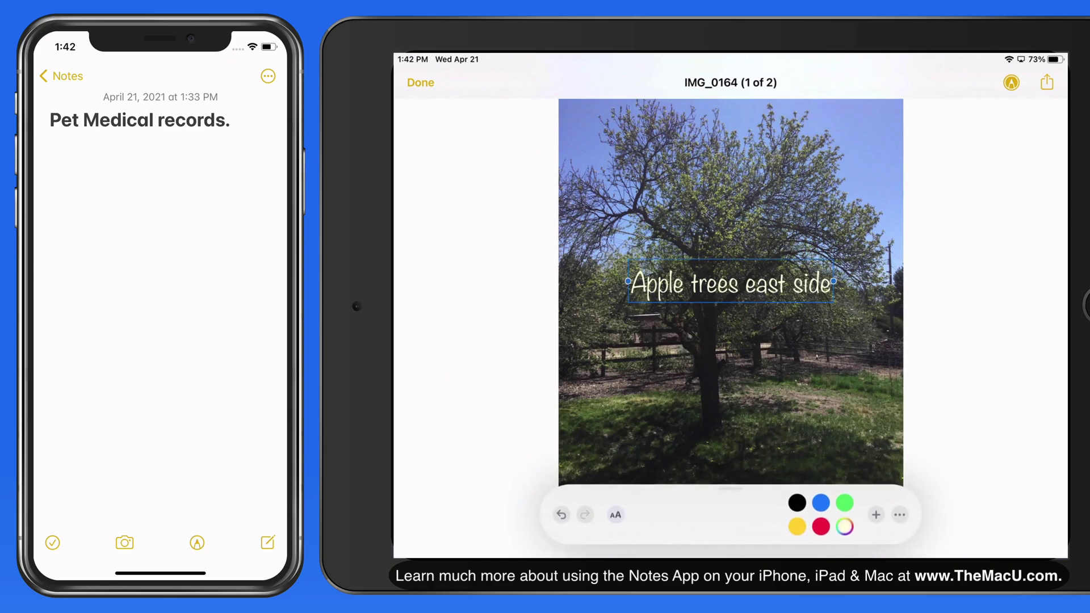
{"action": "mouse_move", "coordinate": [730, 282]}
{"action": "left_mouse_down"}
{"action": "mouse_move", "coordinate": [730, 382]}
{"action": "mouse_move", "coordinate": [707, 454]}
{"action": "left_mouse_up"}
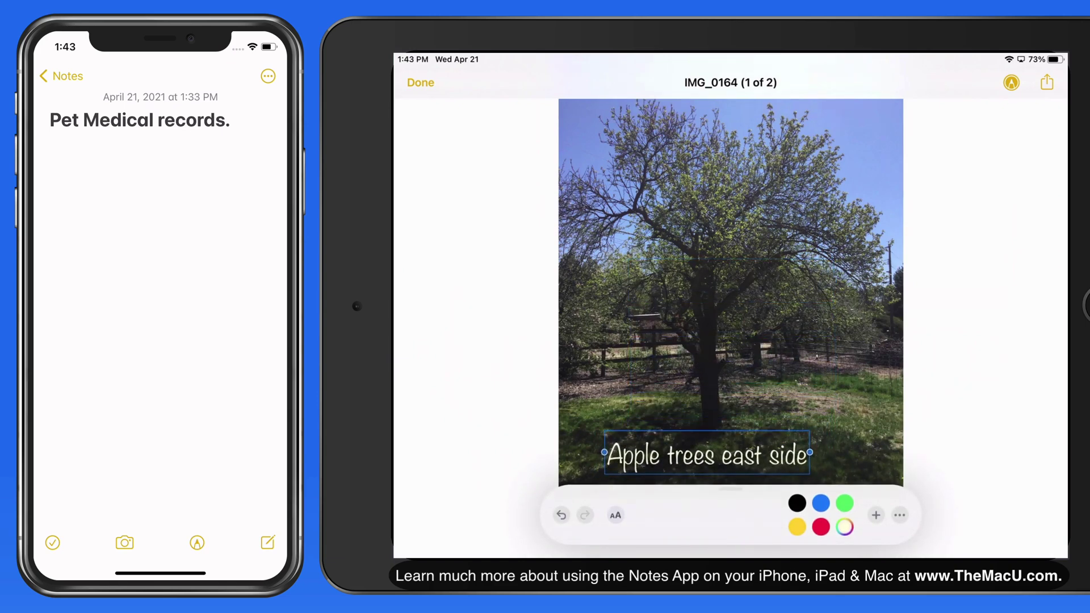
{"action": "left_click", "coordinate": [420, 82]}
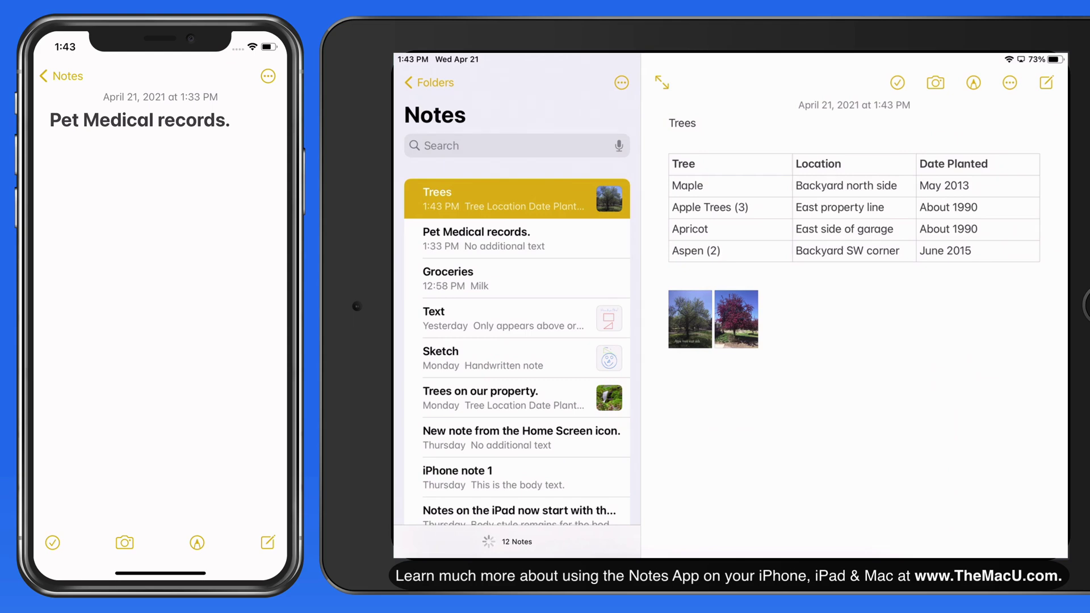
{"action": "left_click", "coordinate": [690, 319]}
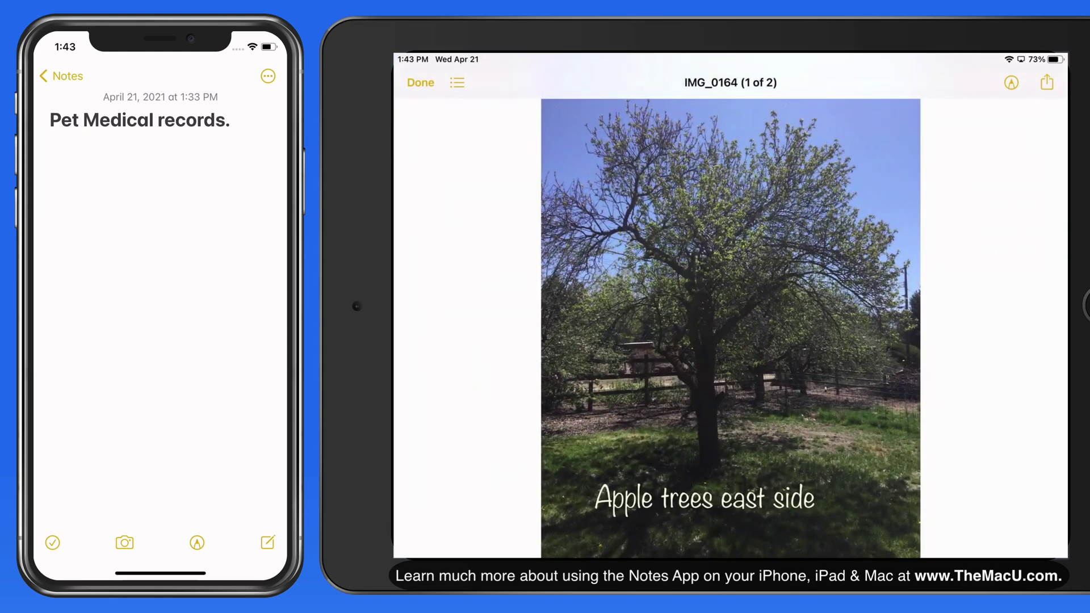
{"action": "left_click", "coordinate": [420, 82]}
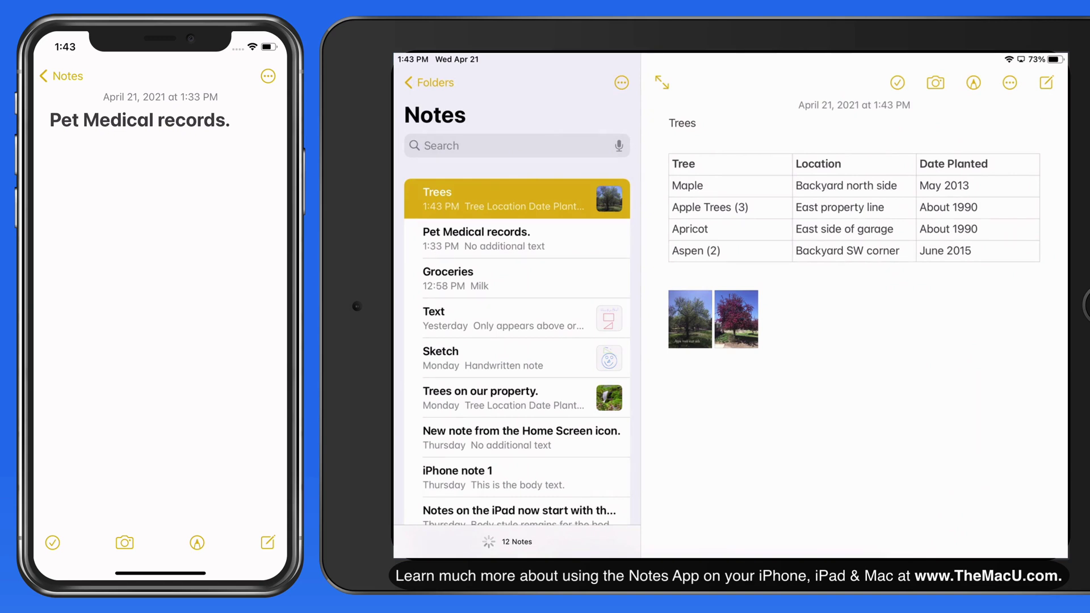
Scan a two-page document into the Pet Medical records note on the iPhone
{"action": "left_click", "coordinate": [124, 542]}
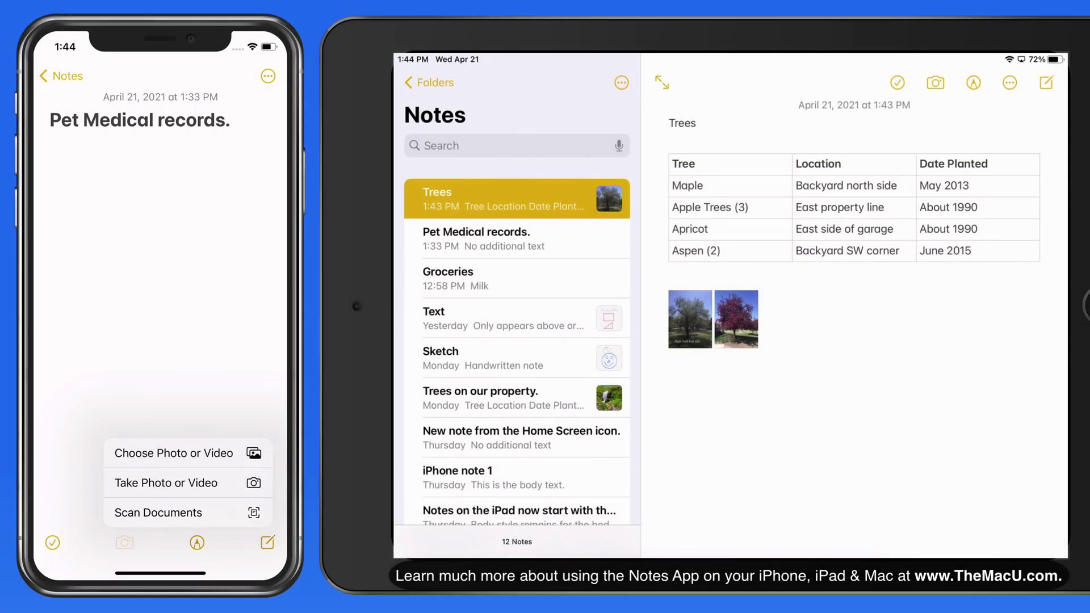
{"action": "left_click", "coordinate": [158, 513]}
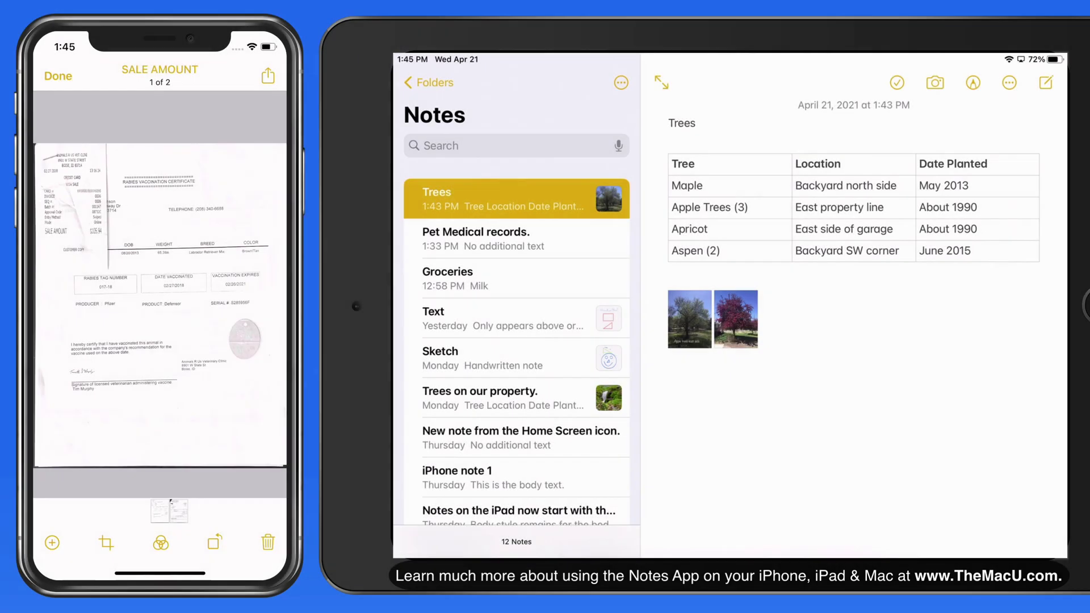
Rename the scanned document from 'SALE AMOUNT' to 'Rabies Vax'
{"action": "type", "text": "Rabies Va"}
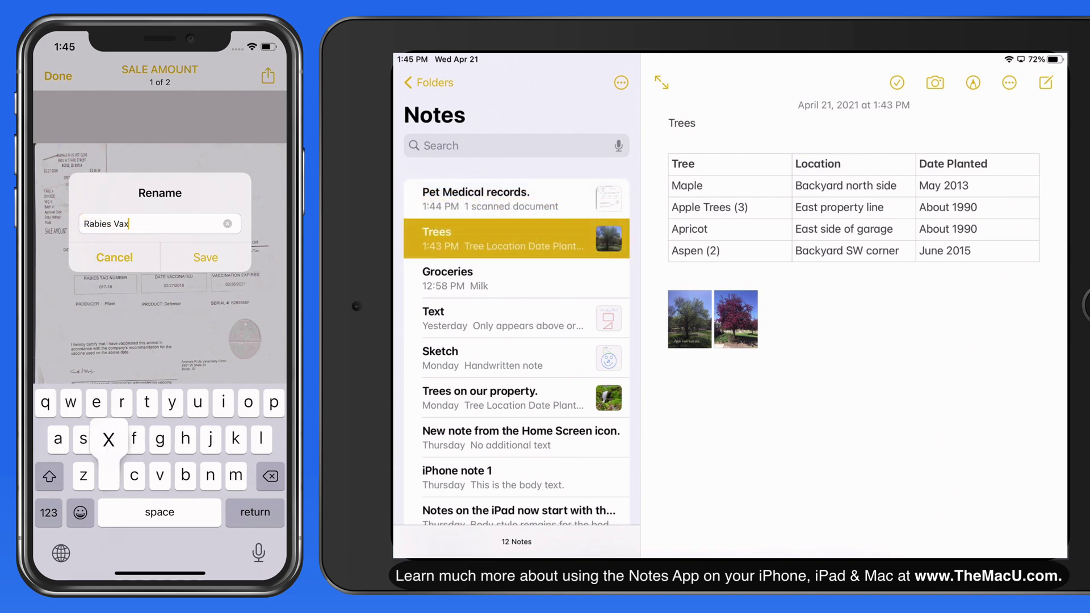
{"action": "type", "text": "x"}
{"action": "key", "text": "Return"}
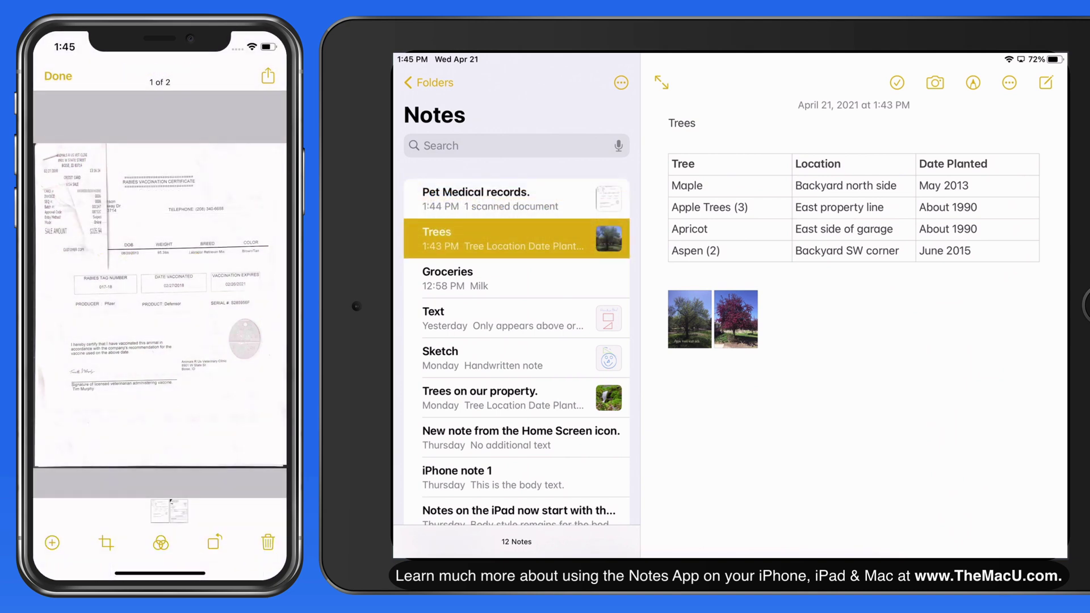